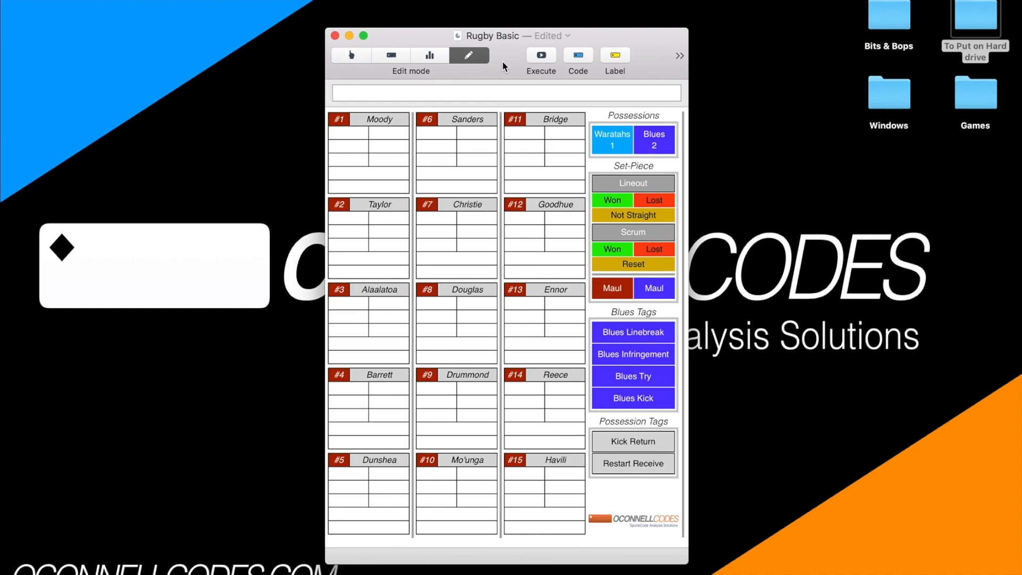
Widen the Rugby Basic code window to include the #16 to #23 player panels and execute its scripts.
{"action": "left_click_drag", "start_coordinate": [502, 60], "coordinate": [565, 50]}
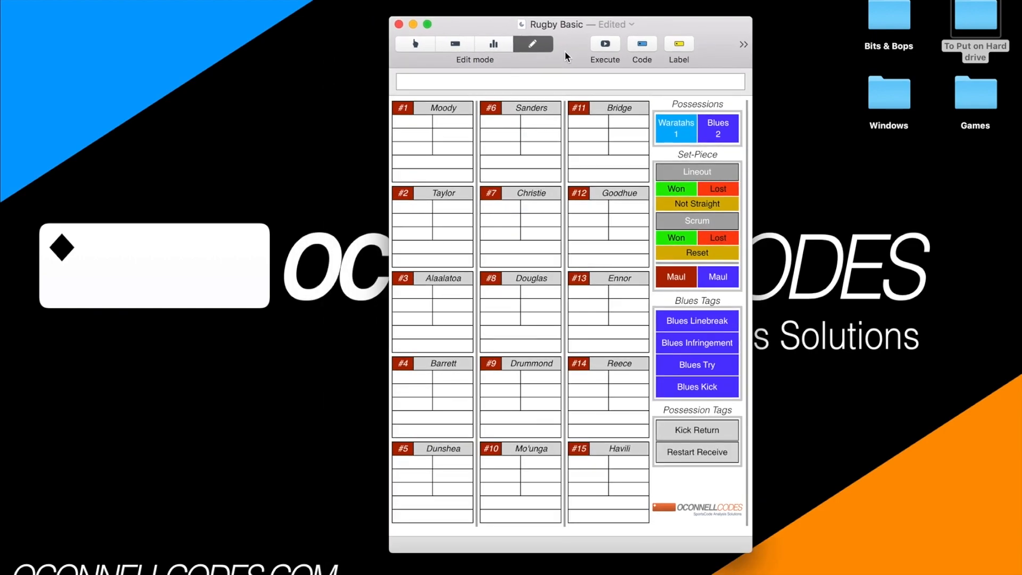
{"action": "scroll", "coordinate": [610, 230], "scroll_direction": "right", "scroll_amount": 5}
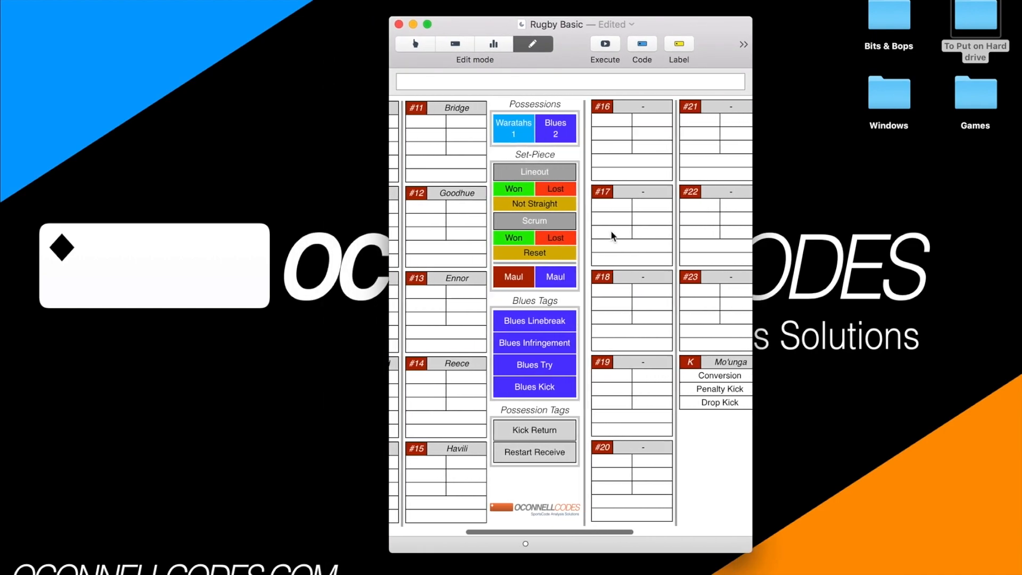
{"action": "scroll", "coordinate": [611, 230], "scroll_direction": "left", "scroll_amount": 5}
{"action": "left_click_drag", "start_coordinate": [565, 34], "coordinate": [835, 2]}
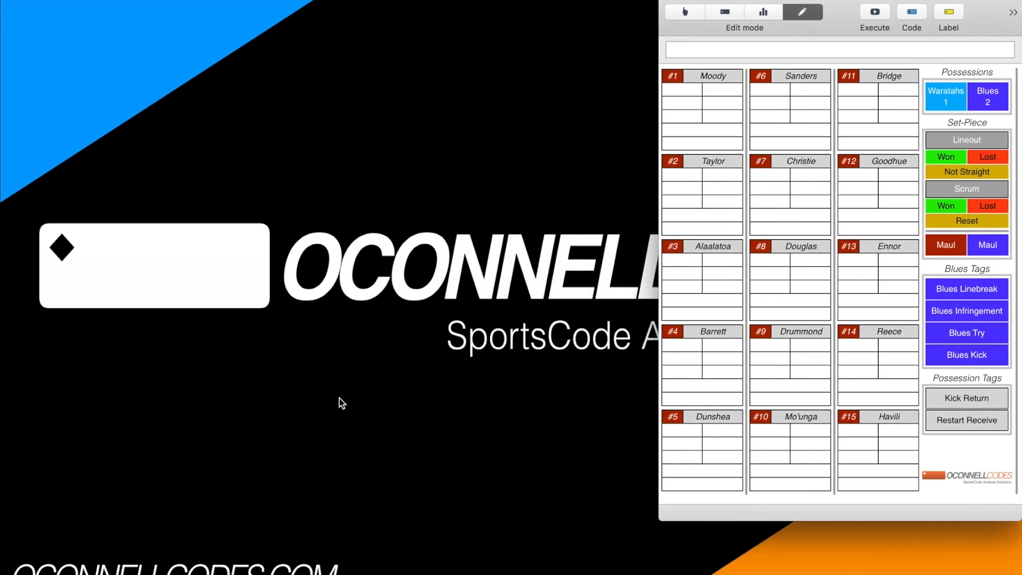
{"action": "left_click_drag", "start_coordinate": [834, 18], "coordinate": [470, 24]}
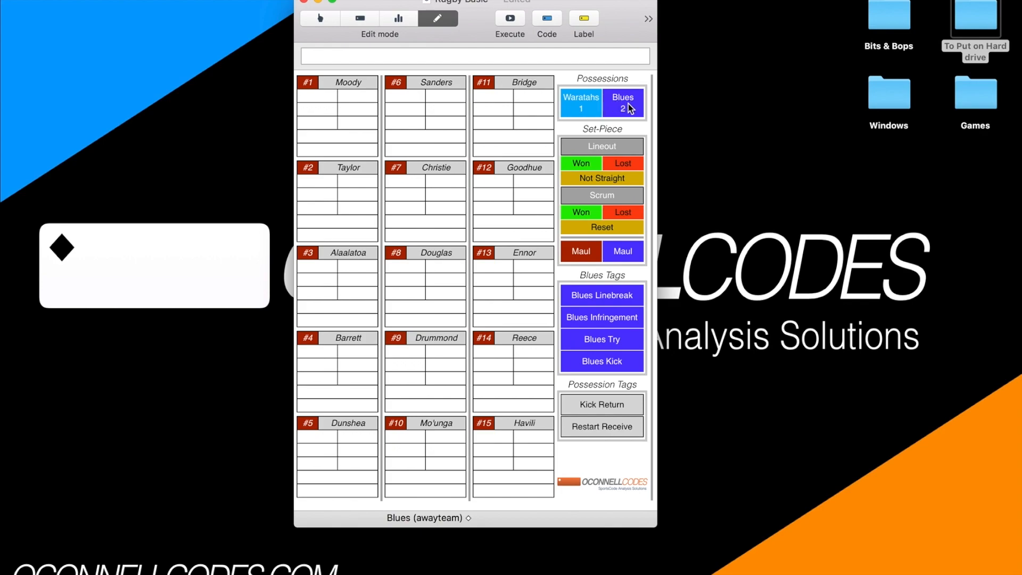
{"action": "left_click_drag", "start_coordinate": [658, 76], "coordinate": [857, 76]}
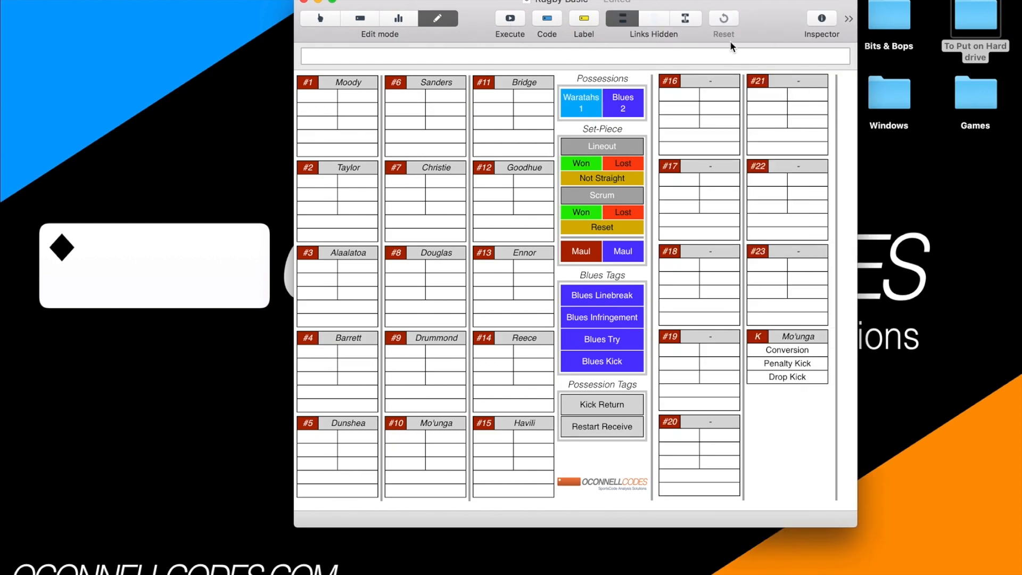
{"action": "left_click", "coordinate": [499, 20]}
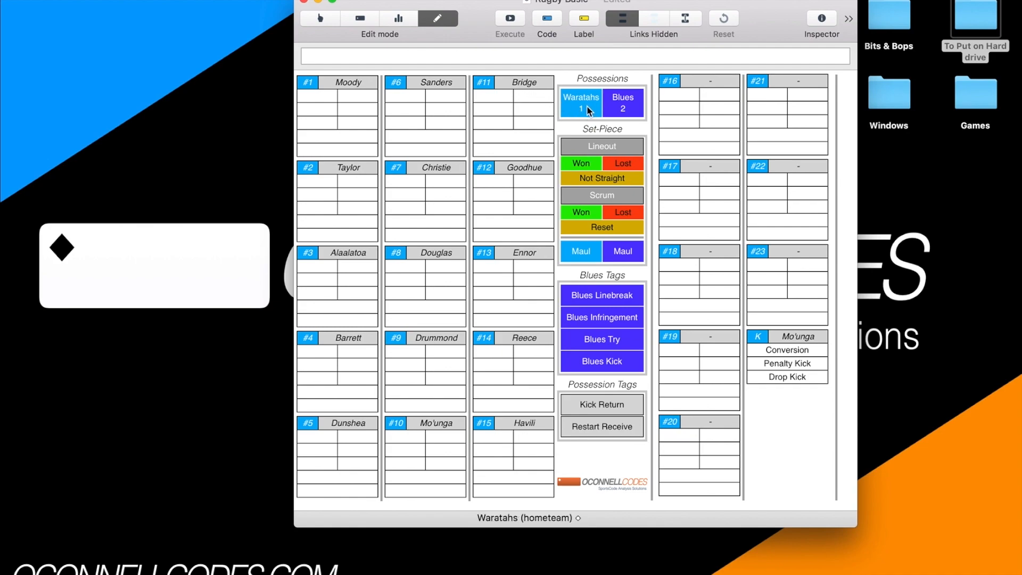
Examine the off-screen team buttons and labels located beyond the #21 to #23 player panels.
{"action": "left_click_drag", "start_coordinate": [765, 24], "coordinate": [752, 26]}
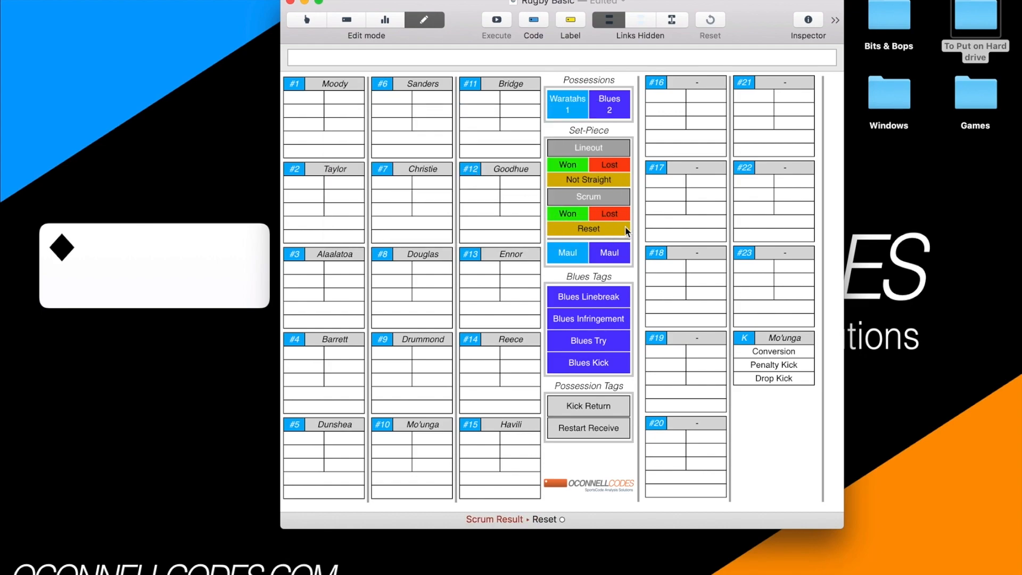
{"action": "scroll", "coordinate": [626, 229], "scroll_direction": "right", "scroll_amount": 10}
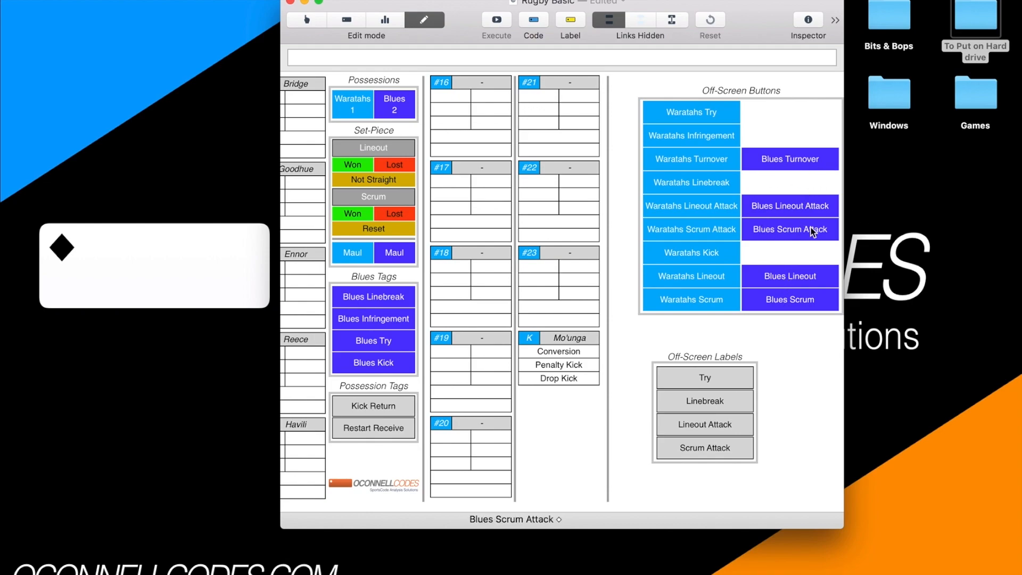
{"action": "scroll", "coordinate": [732, 245], "scroll_direction": "left", "scroll_amount": 10}
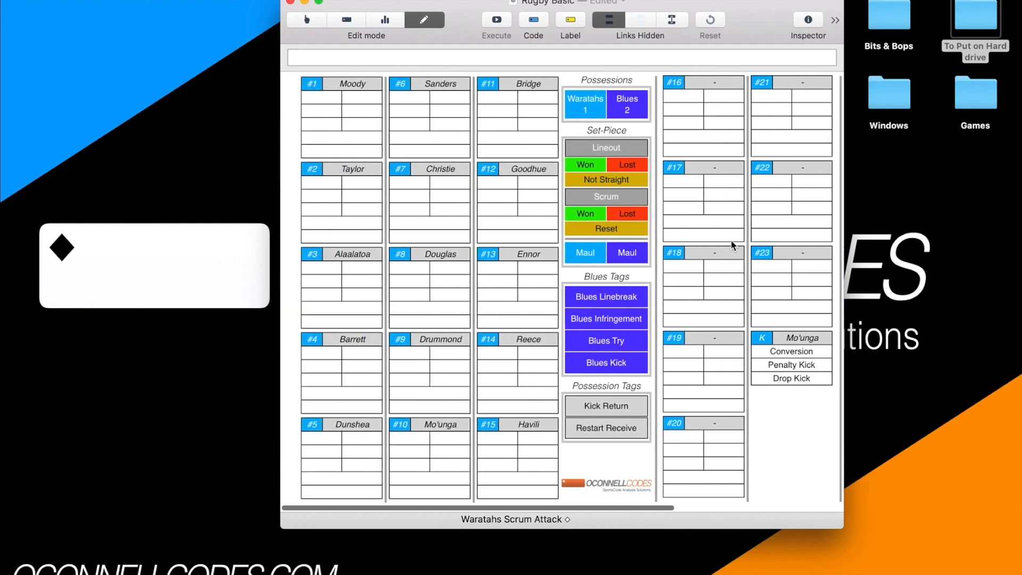
{"action": "left_click", "coordinate": [845, 206]}
{"action": "left_click", "coordinate": [842, 208]}
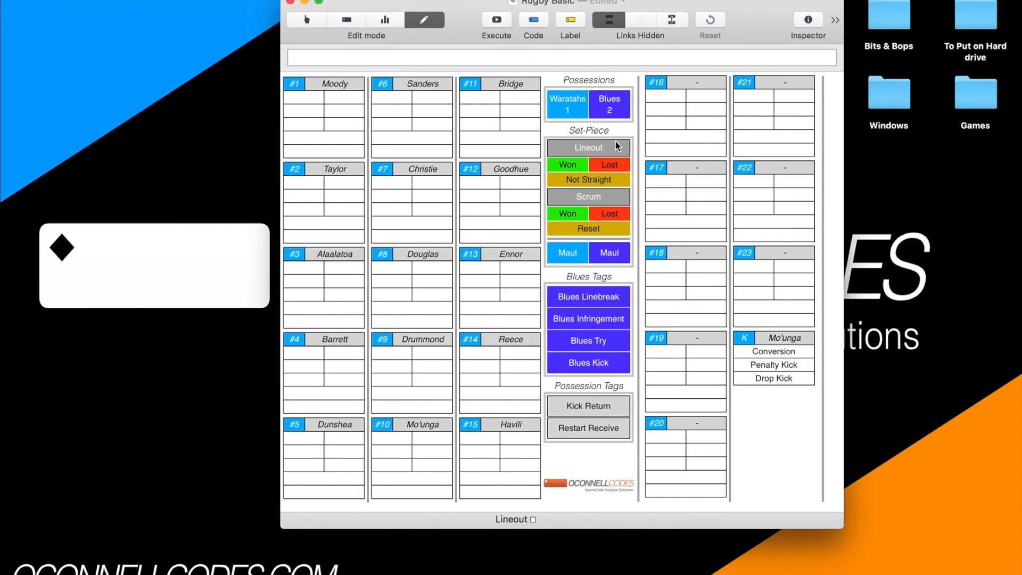
Rename the Waratahs possession button's code as Crusaders.
{"action": "double_click", "coordinate": [572, 110]}
{"action": "left_click", "coordinate": [566, 9]}
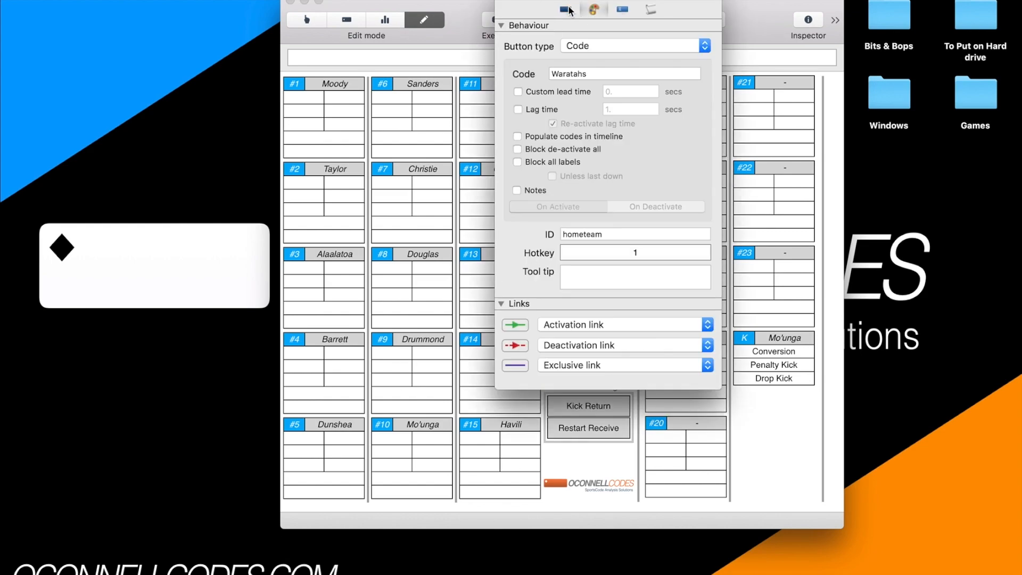
{"action": "double_click", "coordinate": [597, 74]}
{"action": "type", "text": "Crusaders"}
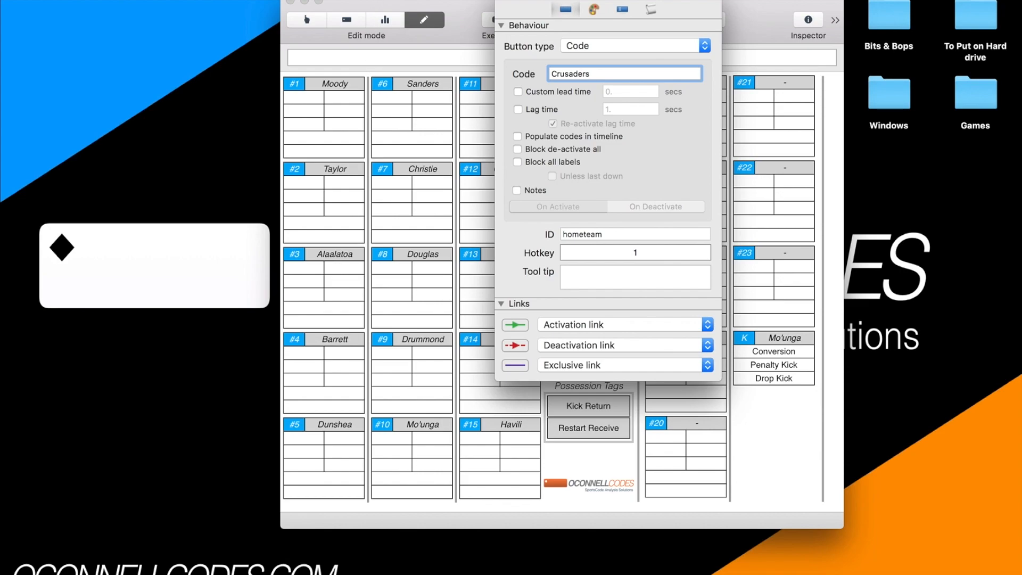
Set the Crusaders possession button's background colour to dark red.
{"action": "left_click", "coordinate": [593, 10]}
{"action": "left_click", "coordinate": [534, 126]}
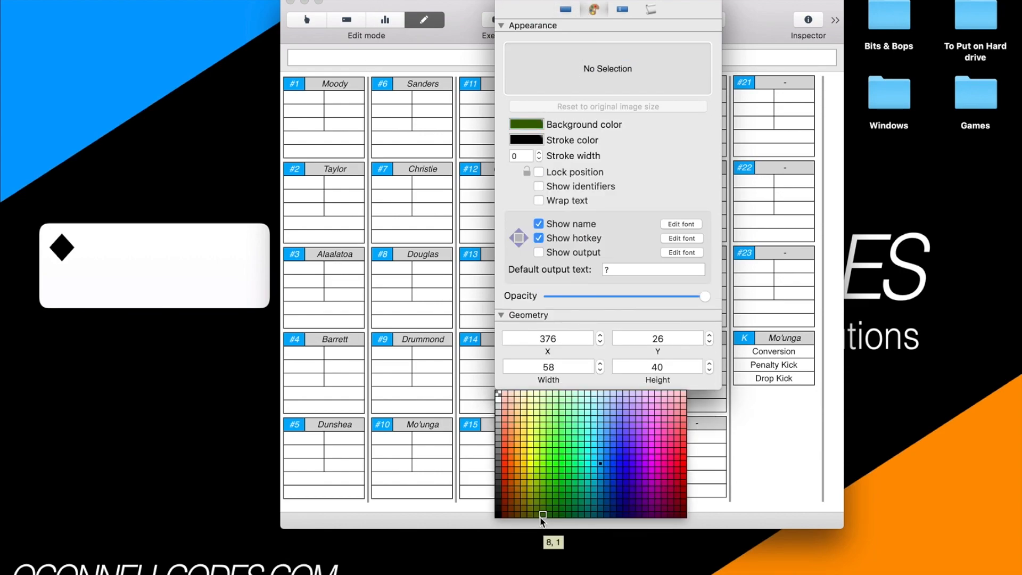
{"action": "left_click", "coordinate": [504, 482]}
{"action": "left_click", "coordinate": [465, 16]}
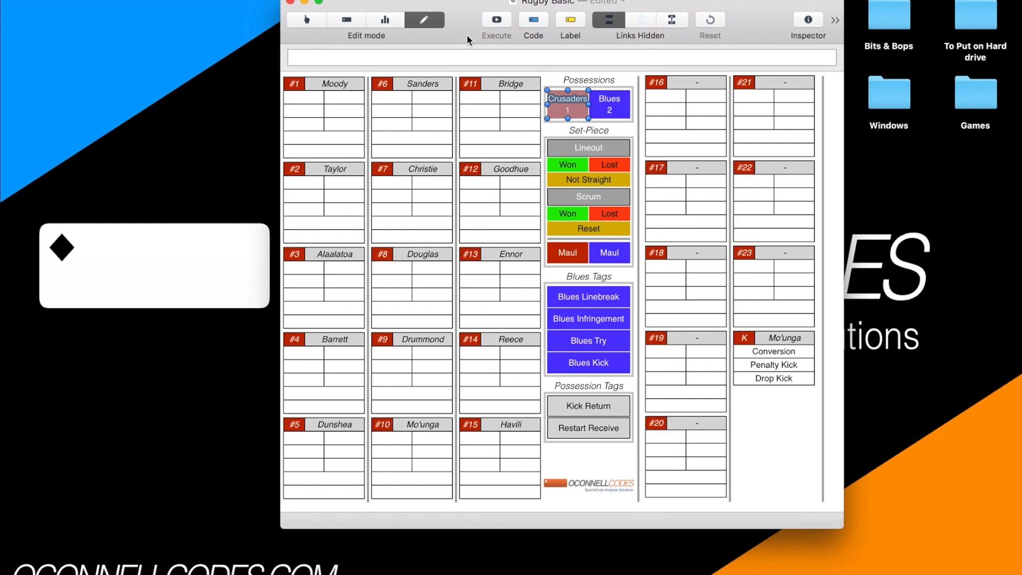
Check the off-screen Crusaders buttons and narrow the code window to end after the possession tags column.
{"action": "scroll", "coordinate": [543, 158], "scroll_direction": "right", "scroll_amount": 5}
{"action": "scroll", "coordinate": [543, 159], "scroll_direction": "left", "scroll_amount": 2}
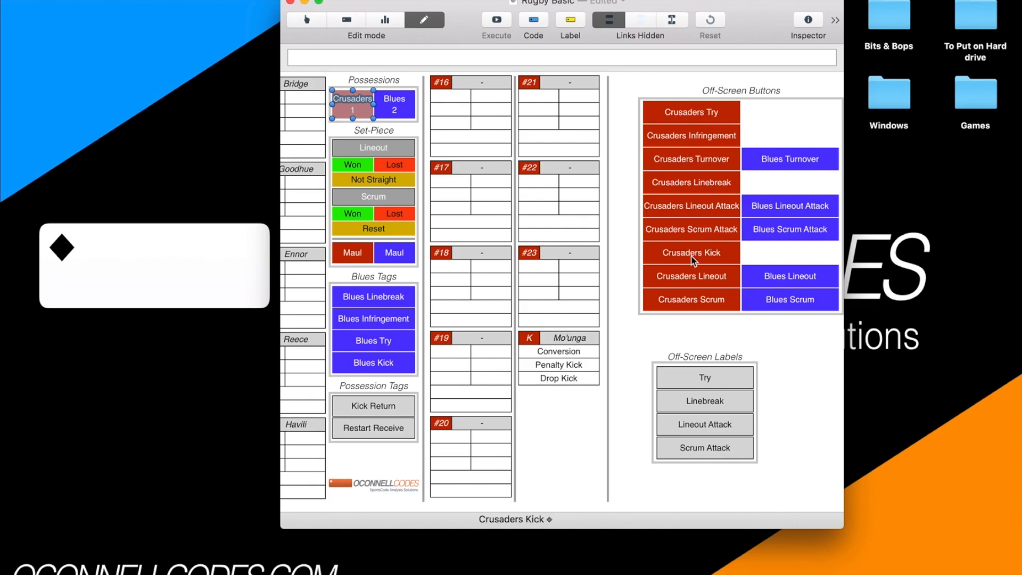
{"action": "scroll", "coordinate": [697, 254], "scroll_direction": "left", "scroll_amount": 12}
{"action": "left_click_drag", "start_coordinate": [844, 190], "coordinate": [643, 187]}
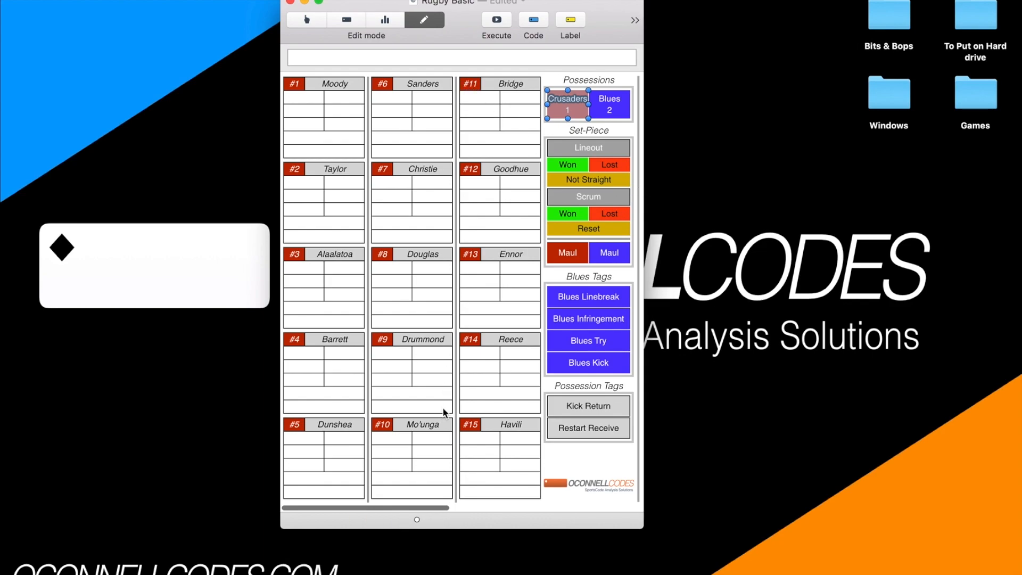
Switch the window to code mode and code a Crusaders possession followed by a Blues possession.
{"action": "left_click", "coordinate": [567, 452]}
{"action": "left_click", "coordinate": [306, 20]}
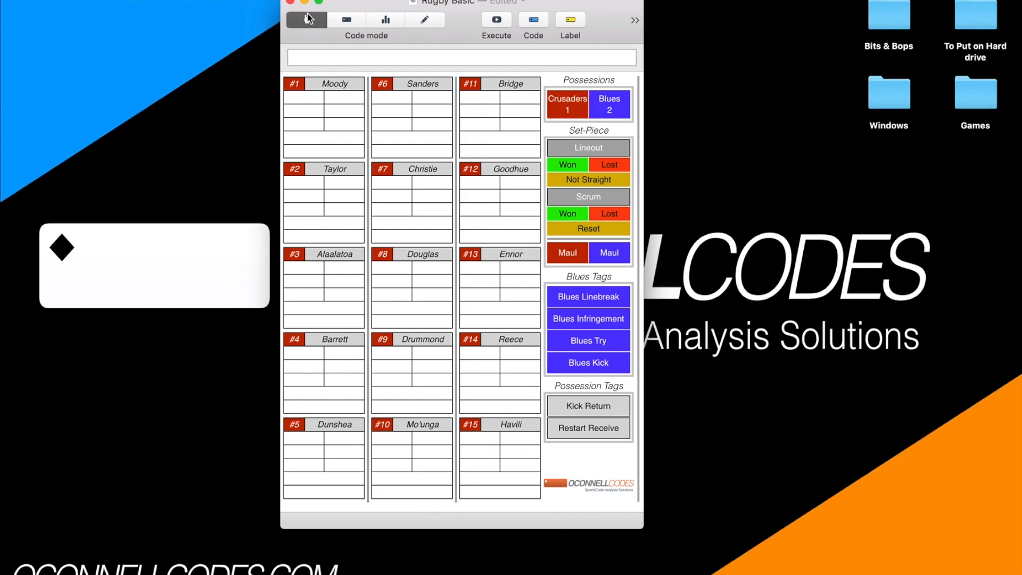
{"action": "left_click", "coordinate": [565, 113]}
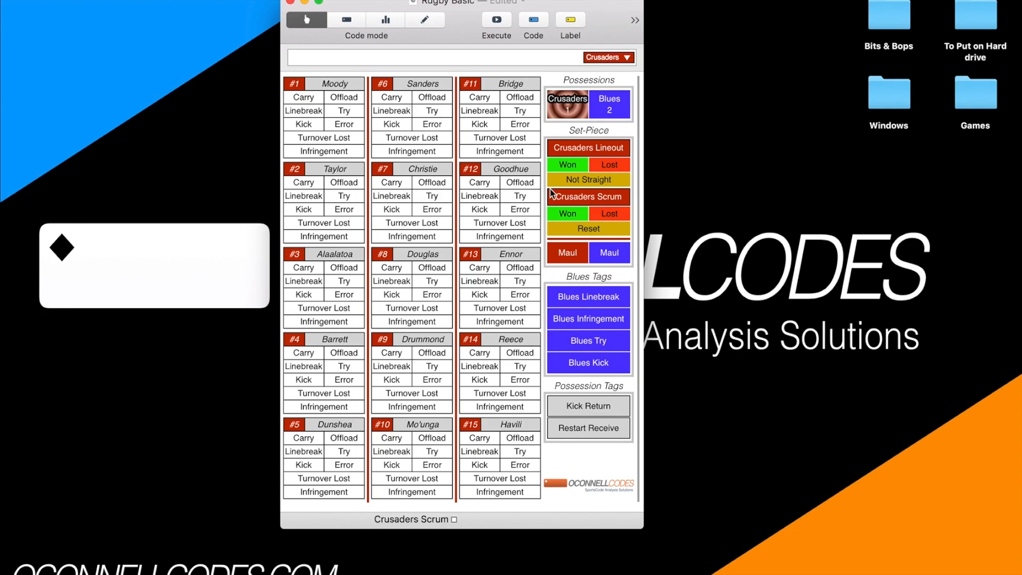
{"action": "key", "text": "2"}
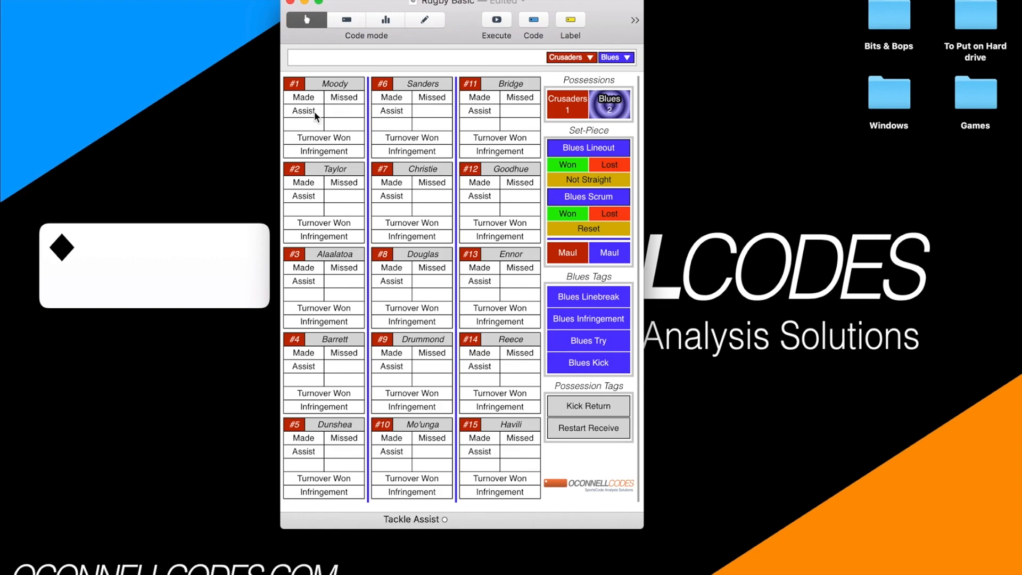
Code a second Crusaders possession followed by another Blues possession.
{"action": "left_click_drag", "start_coordinate": [459, 31], "coordinate": [456, 46]}
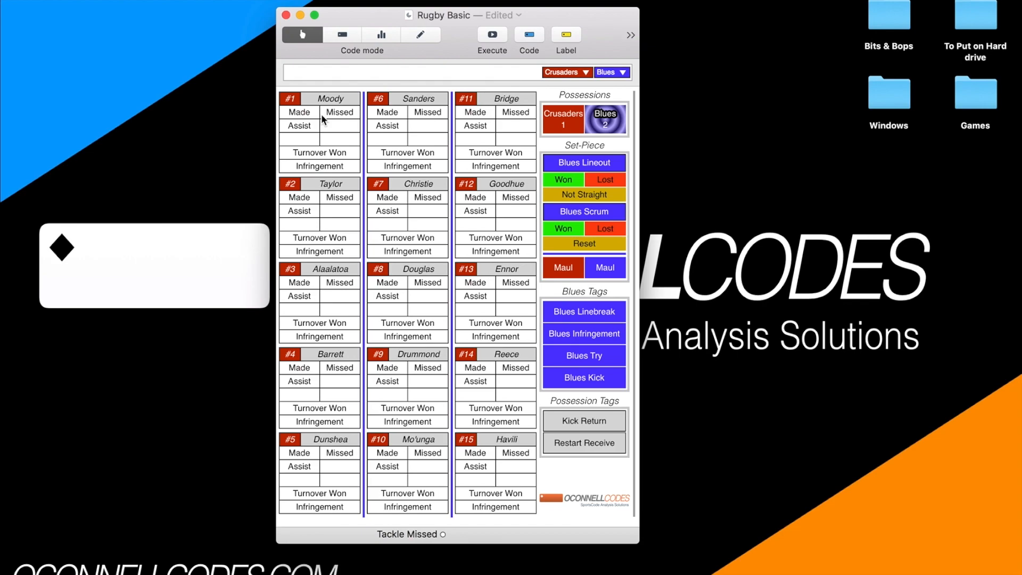
{"action": "left_click", "coordinate": [385, 115]}
{"action": "left_click", "coordinate": [414, 153]}
{"action": "key", "text": "1"}
{"action": "key", "text": "2"}
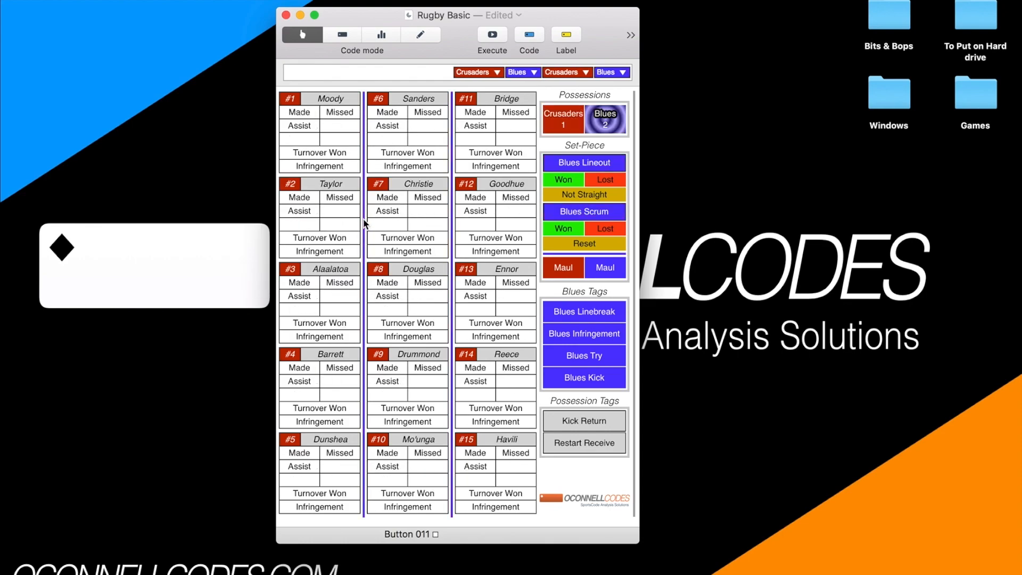
Leave code mode for edit mode and return, coding a fresh Crusaders possession followed by Blues.
{"action": "left_click", "coordinate": [418, 36]}
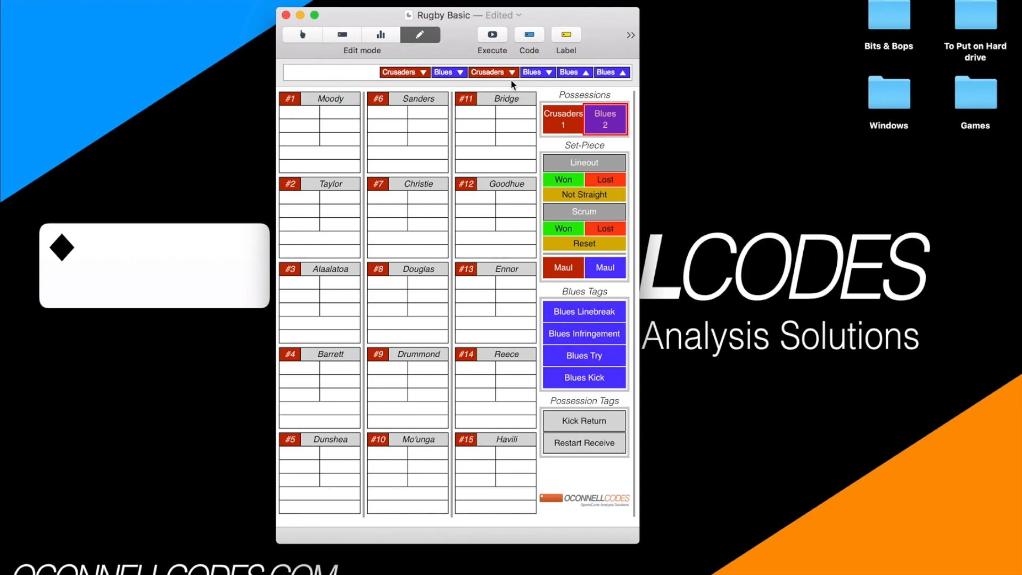
{"action": "left_click", "coordinate": [304, 34]}
{"action": "key", "text": "1"}
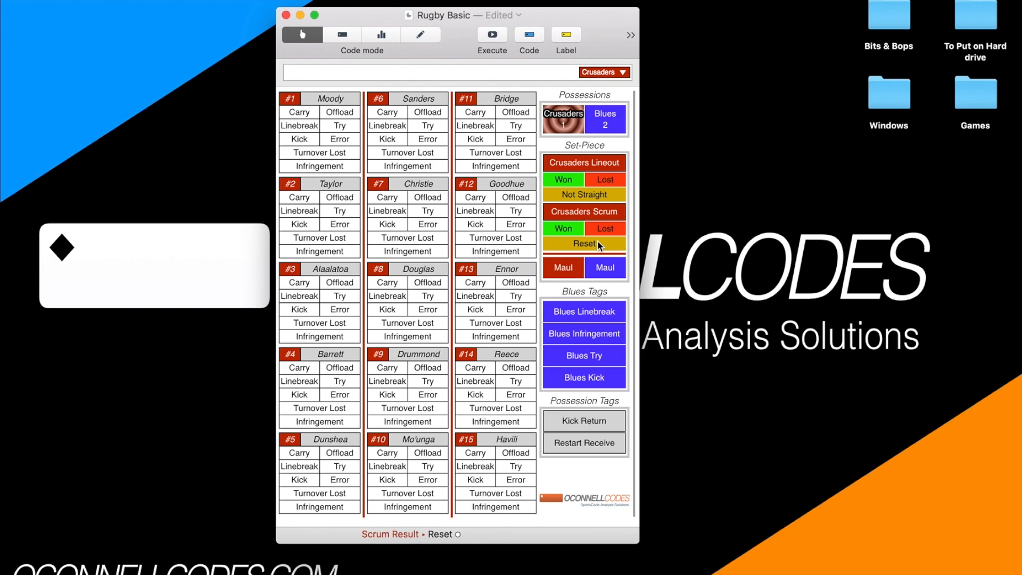
{"action": "key", "text": "2"}
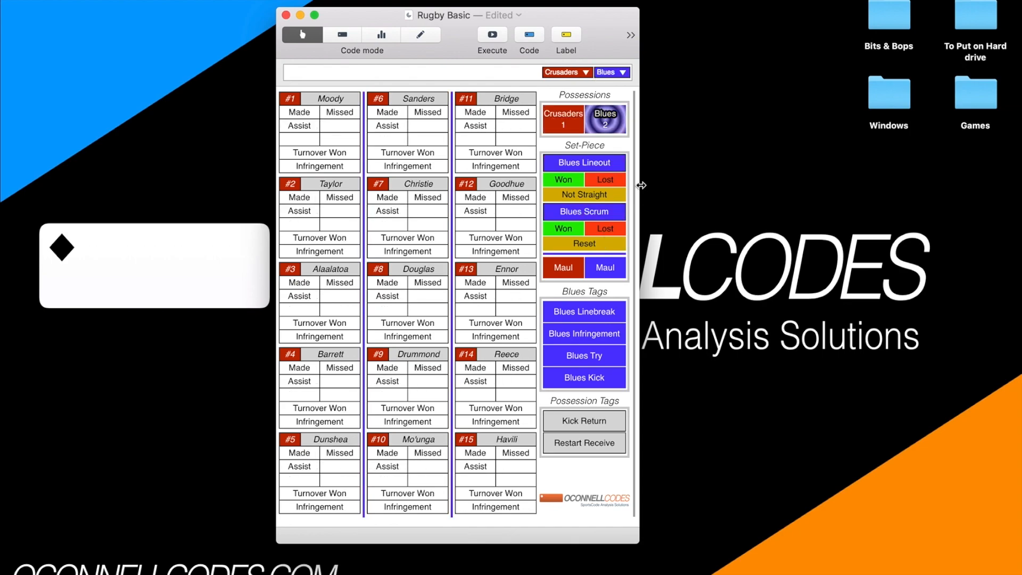
Code one more Crusaders and Blues possession, and widen the window far enough to show the off-screen buttons.
{"action": "left_click_drag", "start_coordinate": [595, 18], "coordinate": [442, 18]}
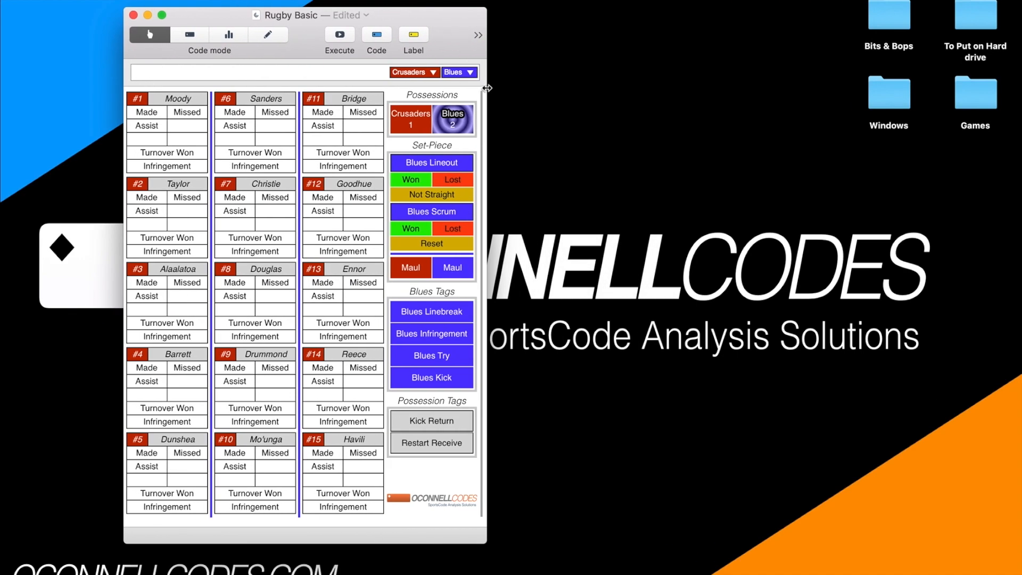
{"action": "key", "text": "1"}
{"action": "key", "text": "2"}
{"action": "left_click_drag", "start_coordinate": [487, 86], "coordinate": [813, 86]}
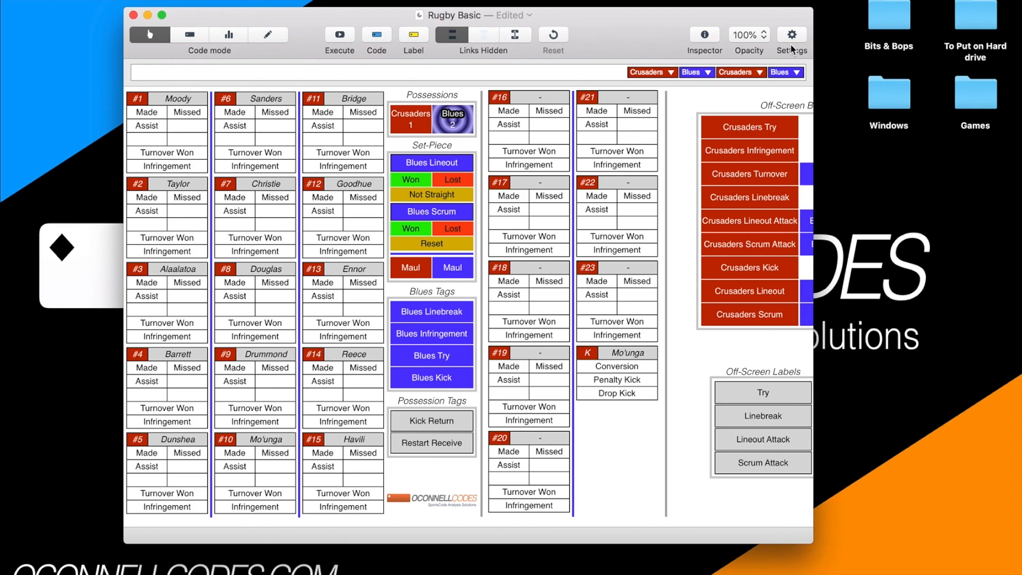
Code a won lineout and a won scrum for the Crusaders possession.
{"action": "scroll", "coordinate": [667, 91], "scroll_direction": "right", "scroll_amount": 5}
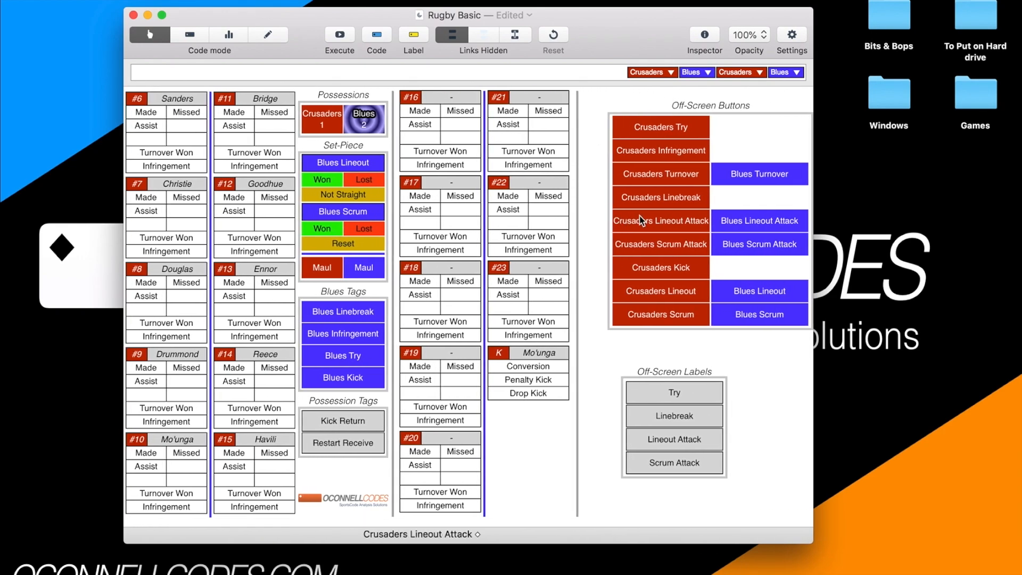
{"action": "left_click", "coordinate": [330, 182]}
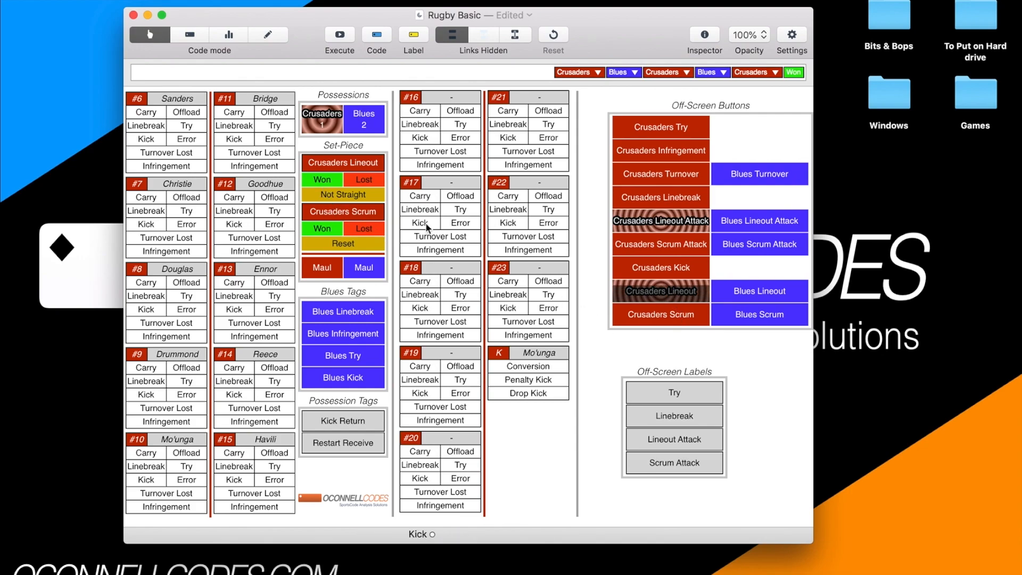
{"action": "left_click", "coordinate": [334, 225]}
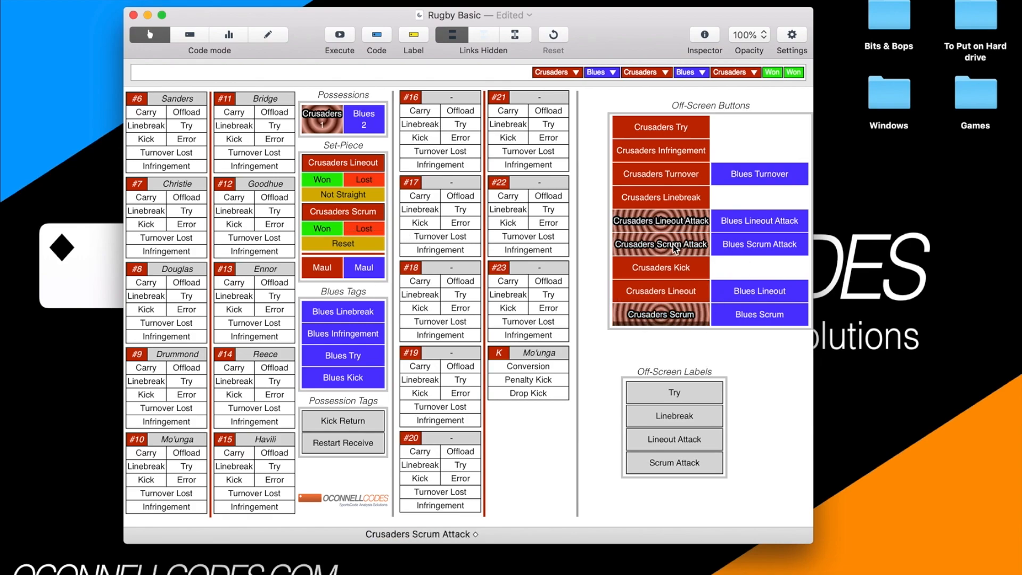
Switch possession to Blues and code a won lineout and a won scrum for them.
{"action": "left_click", "coordinate": [365, 121]}
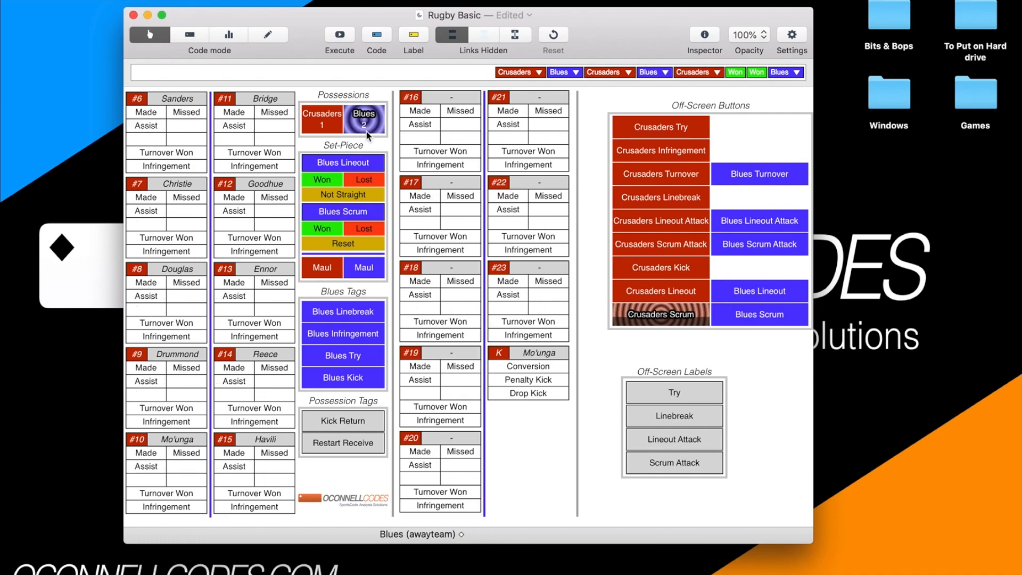
{"action": "left_click", "coordinate": [328, 179]}
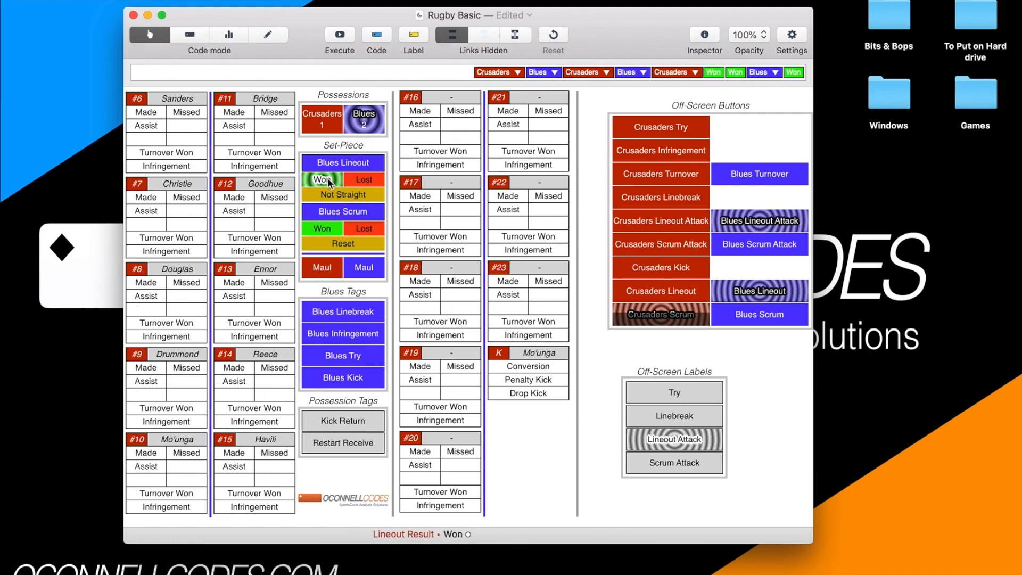
{"action": "left_click", "coordinate": [335, 233]}
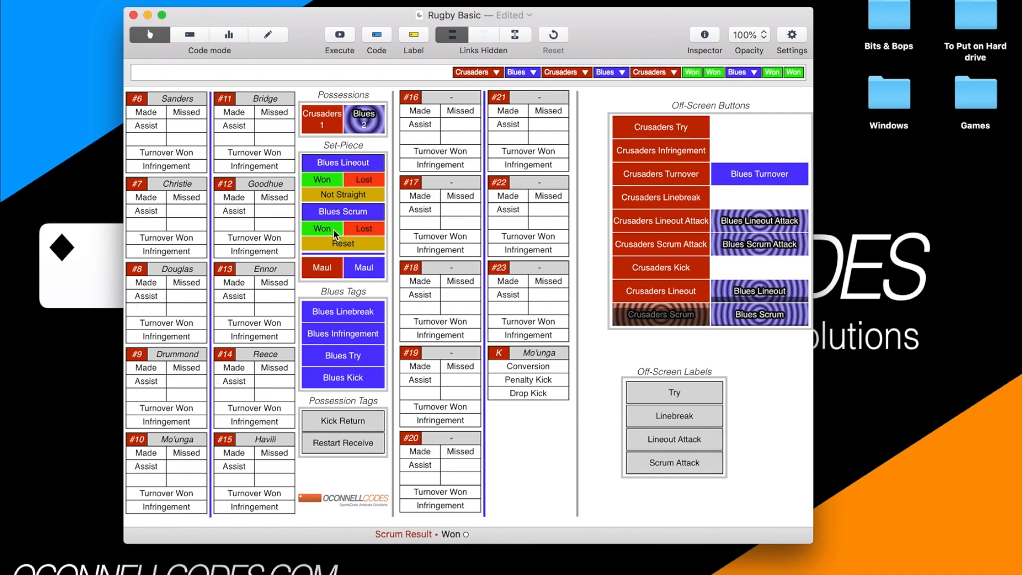
End the Blues possession in favour of a Crusaders possession and code a lost lineout for them.
{"action": "left_click", "coordinate": [360, 120]}
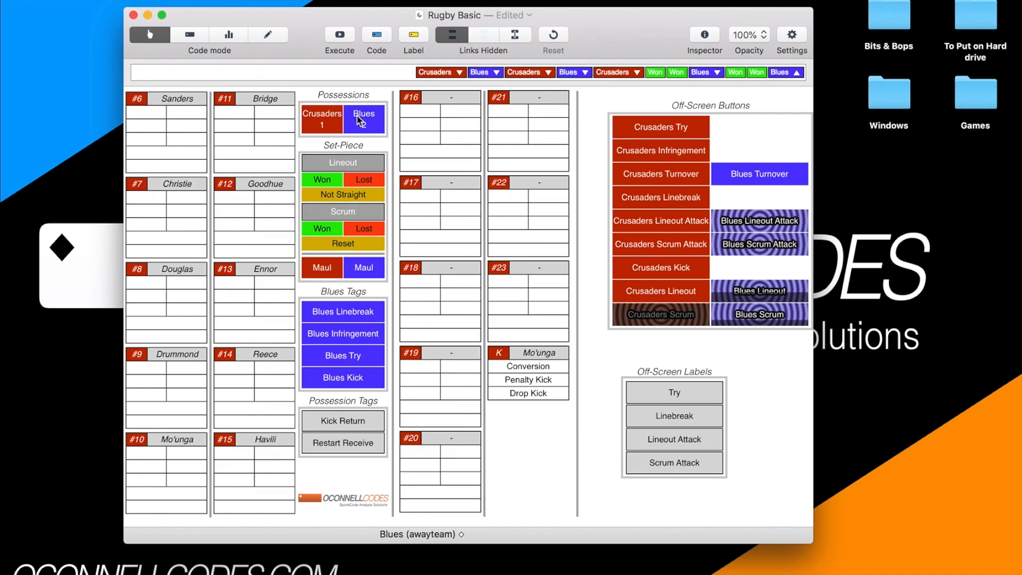
{"action": "key", "text": "1"}
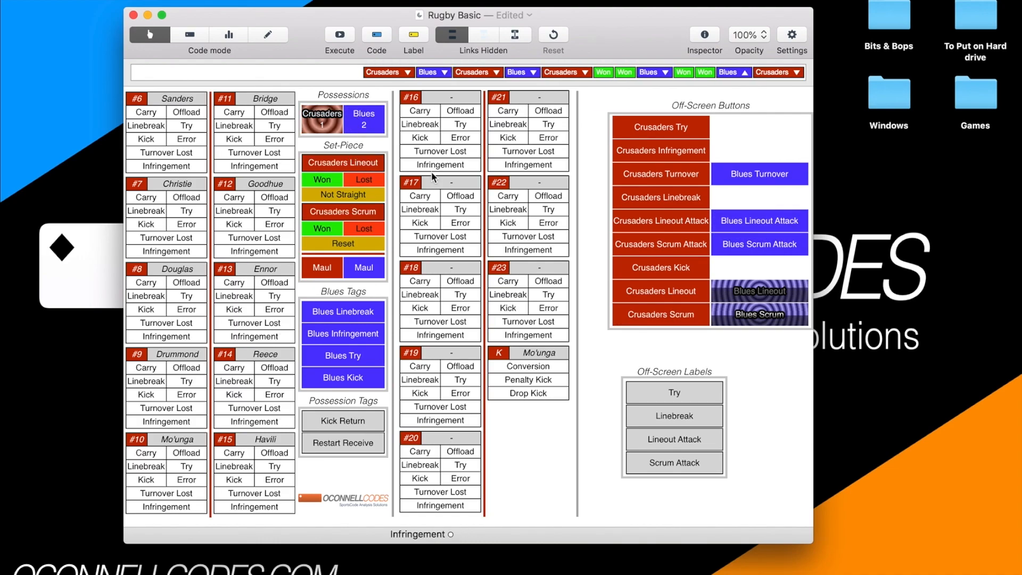
{"action": "left_click", "coordinate": [358, 181]}
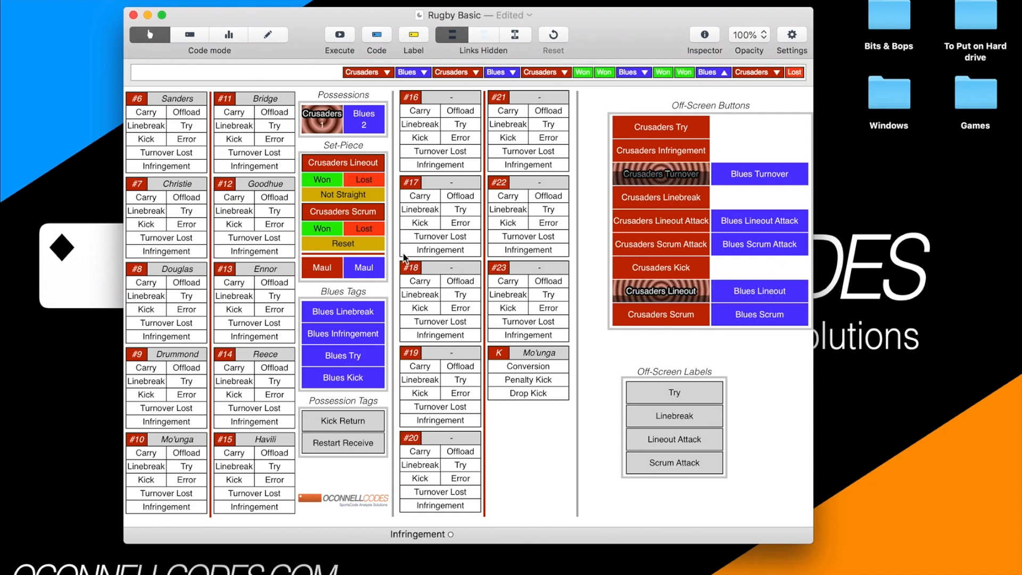
Code a lost scrum for Crusaders, and a lost lineout and lost scrum for the following Blues possession.
{"action": "left_click", "coordinate": [367, 228]}
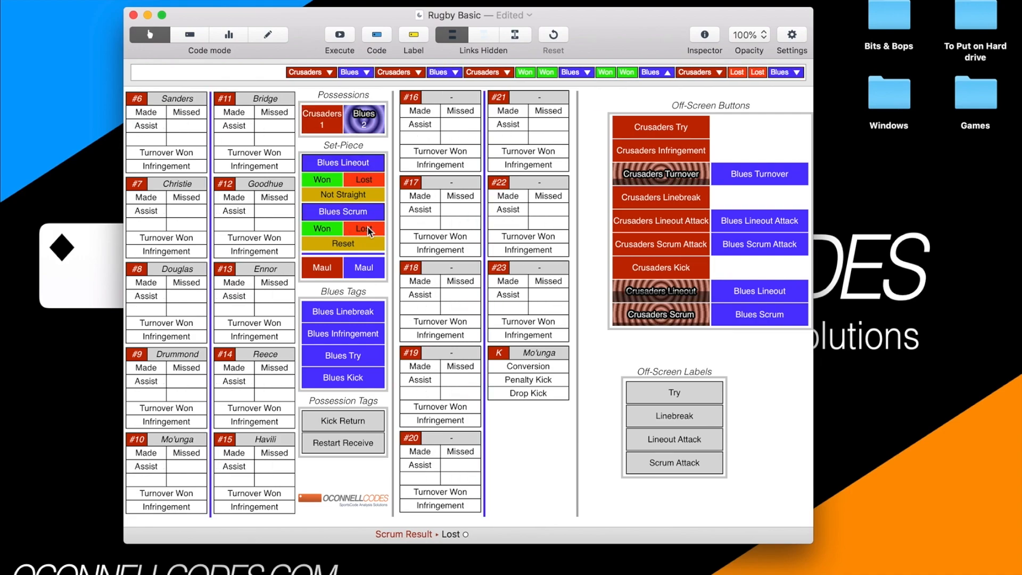
{"action": "left_click", "coordinate": [367, 230]}
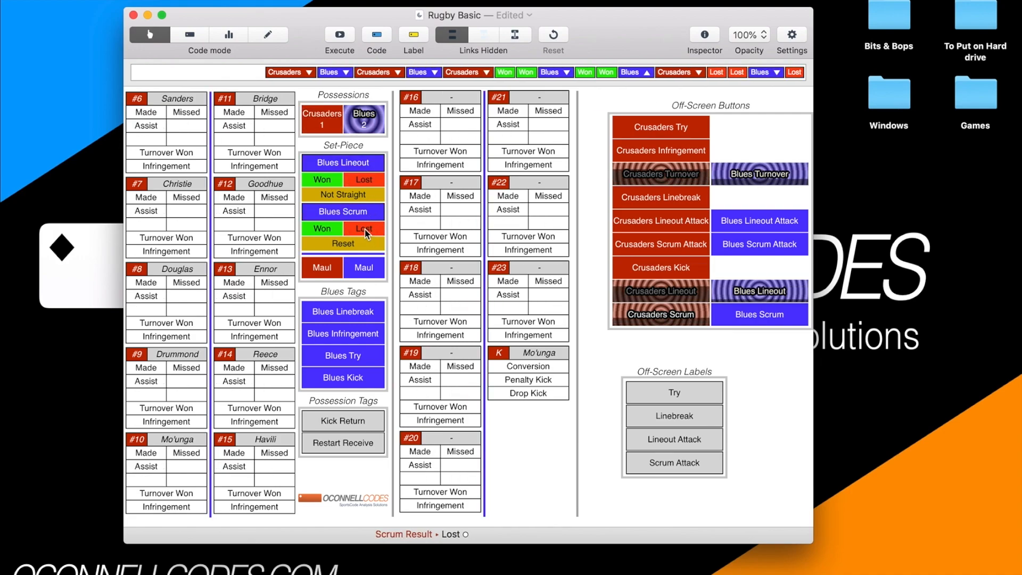
{"action": "left_click", "coordinate": [365, 231]}
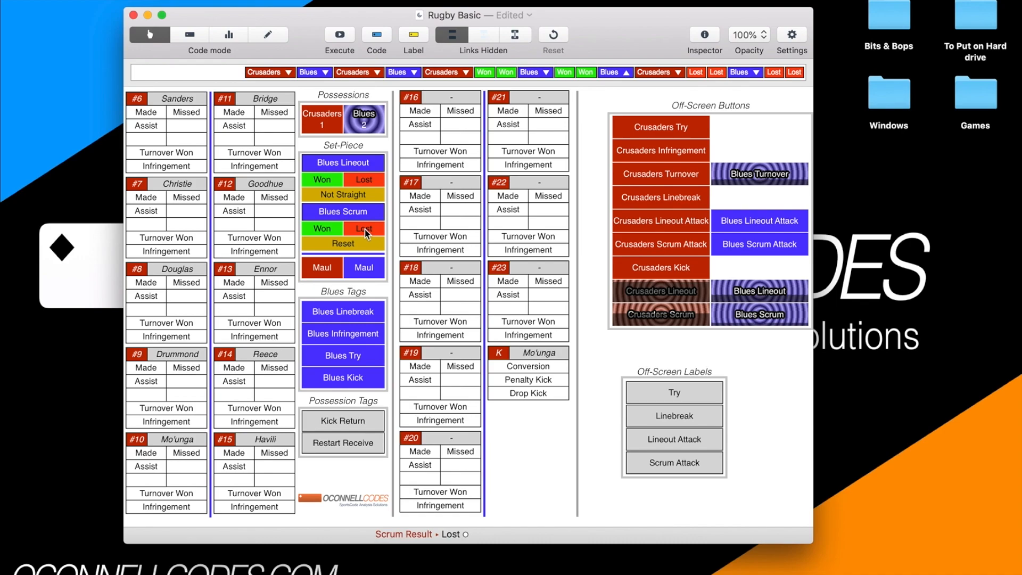
Narrow the code window to the player grids and the possession and set-piece column, hiding the off-screen buttons.
{"action": "scroll", "coordinate": [343, 128], "scroll_direction": "left", "scroll_amount": 5}
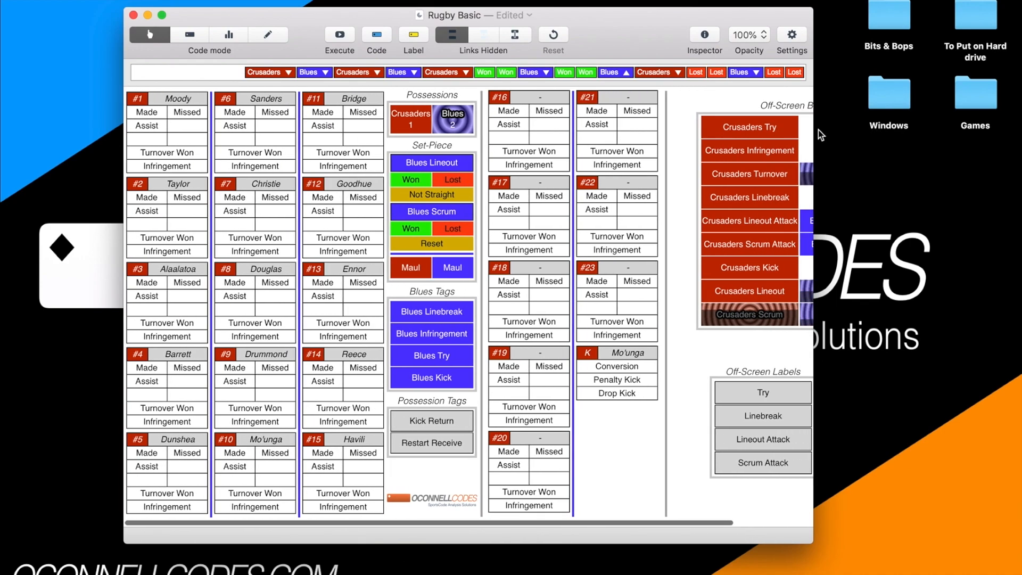
{"action": "left_click_drag", "start_coordinate": [817, 131], "coordinate": [512, 146]}
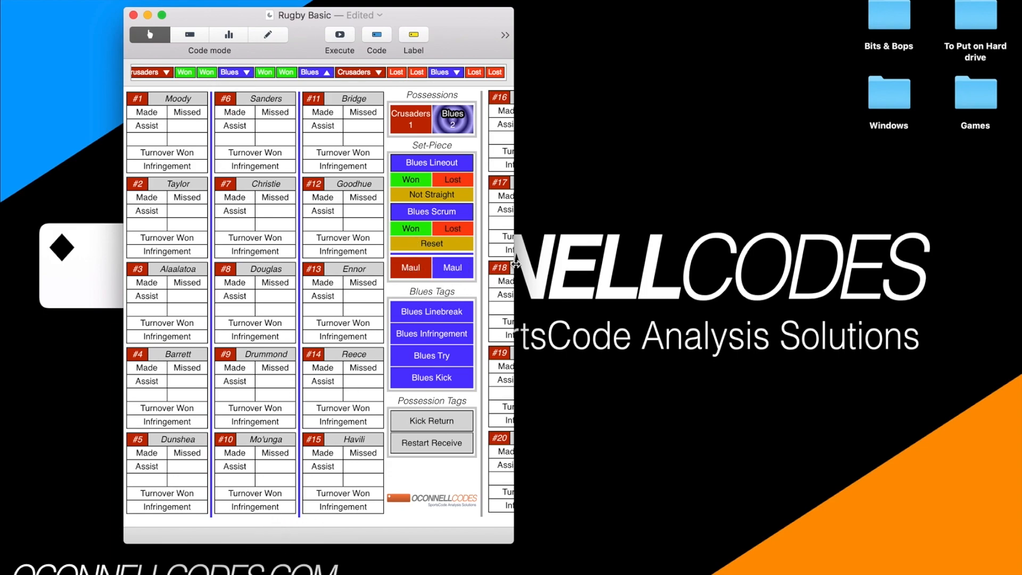
{"action": "left_click_drag", "start_coordinate": [495, 264], "coordinate": [474, 264]}
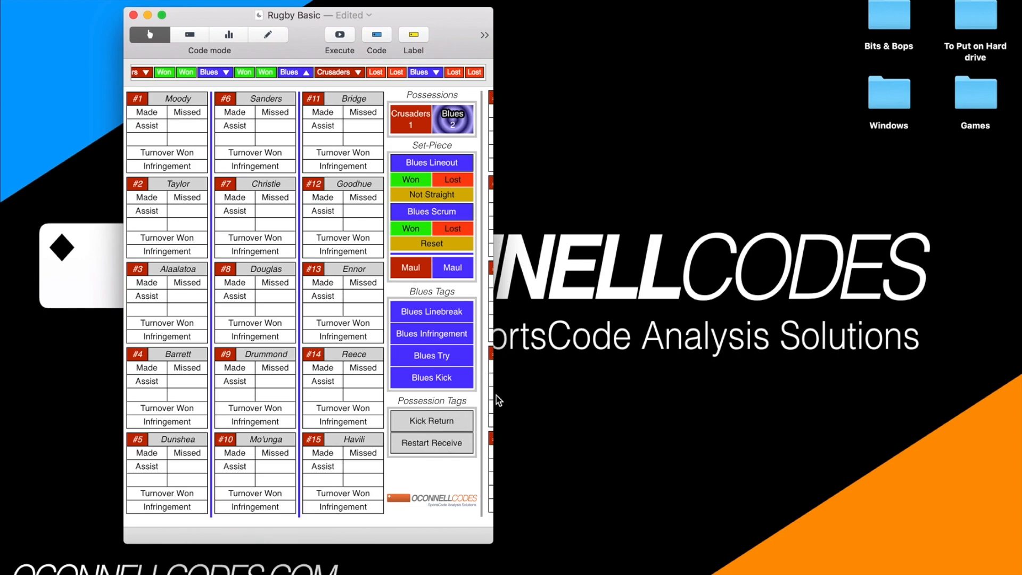
Widen the code window to expose the off-screen buttons and labels, and end the Blues possession.
{"action": "left_click_drag", "start_coordinate": [495, 395], "coordinate": [831, 362]}
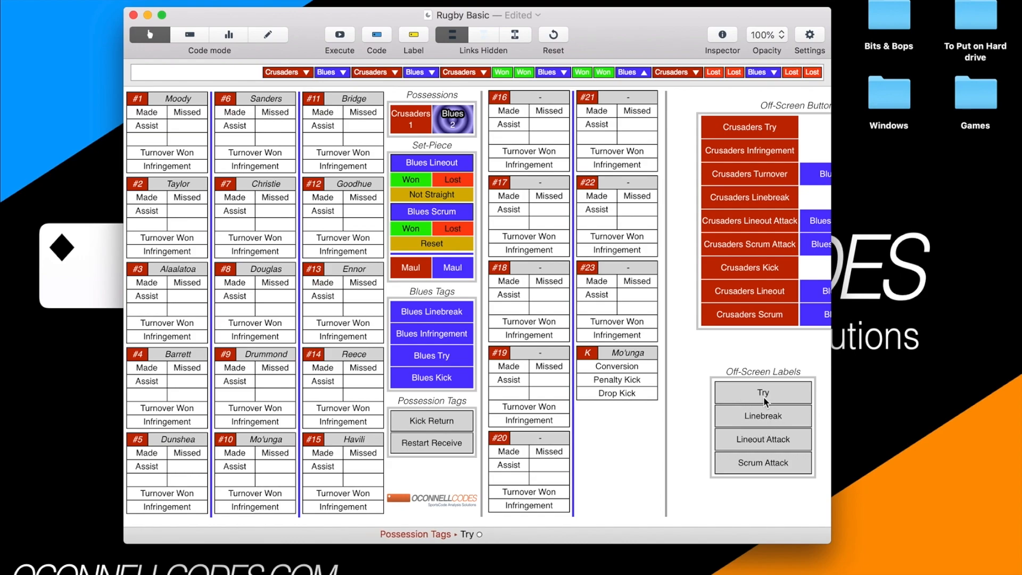
{"action": "key", "text": "Escape"}
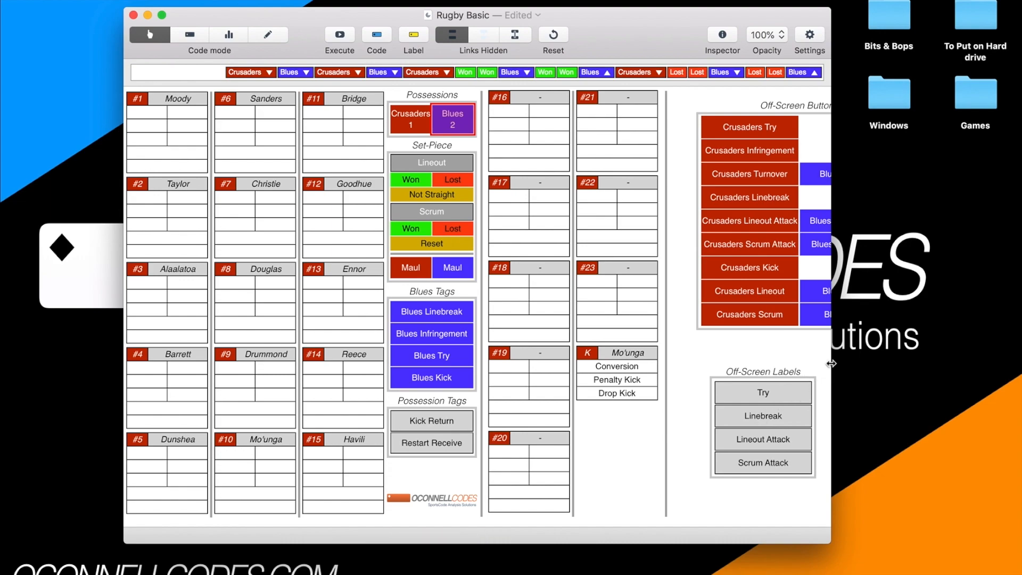
{"action": "left_click_drag", "start_coordinate": [833, 362], "coordinate": [862, 352]}
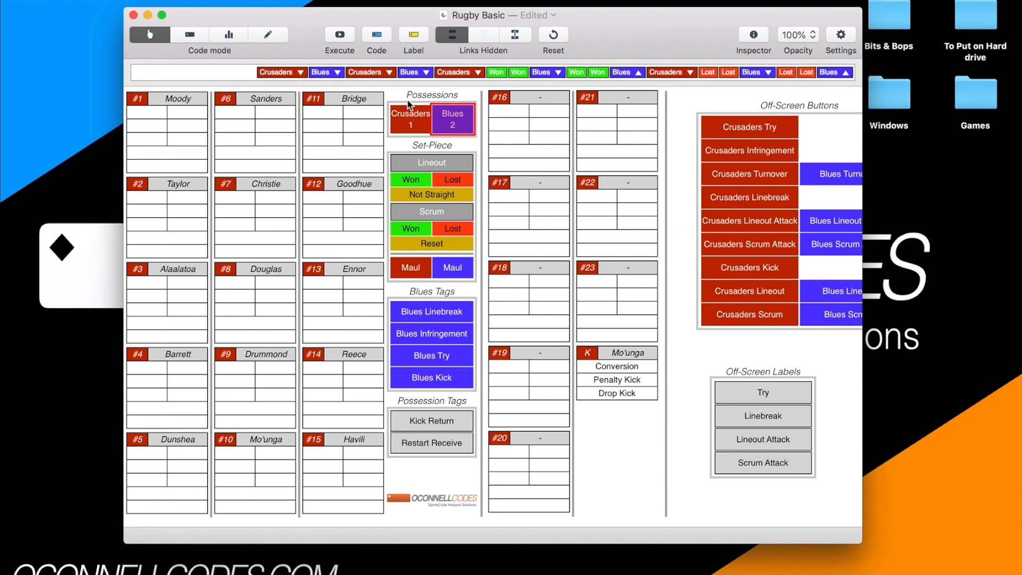
Narrow the code window to hide the off-screen buttons again and tag the possession as Restart Receive.
{"action": "left_click_drag", "start_coordinate": [862, 128], "coordinate": [491, 128]}
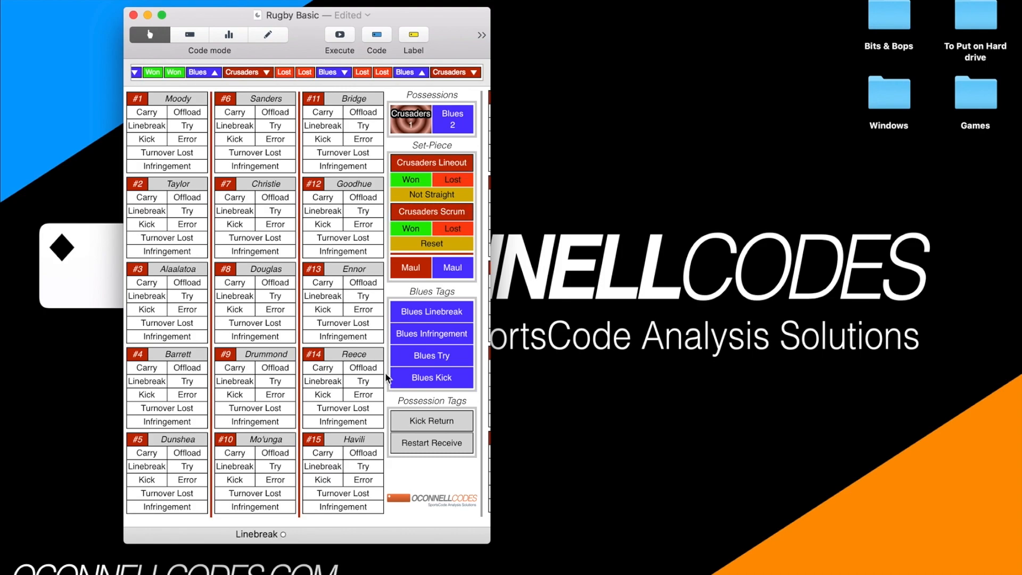
{"action": "left_click", "coordinate": [420, 443]}
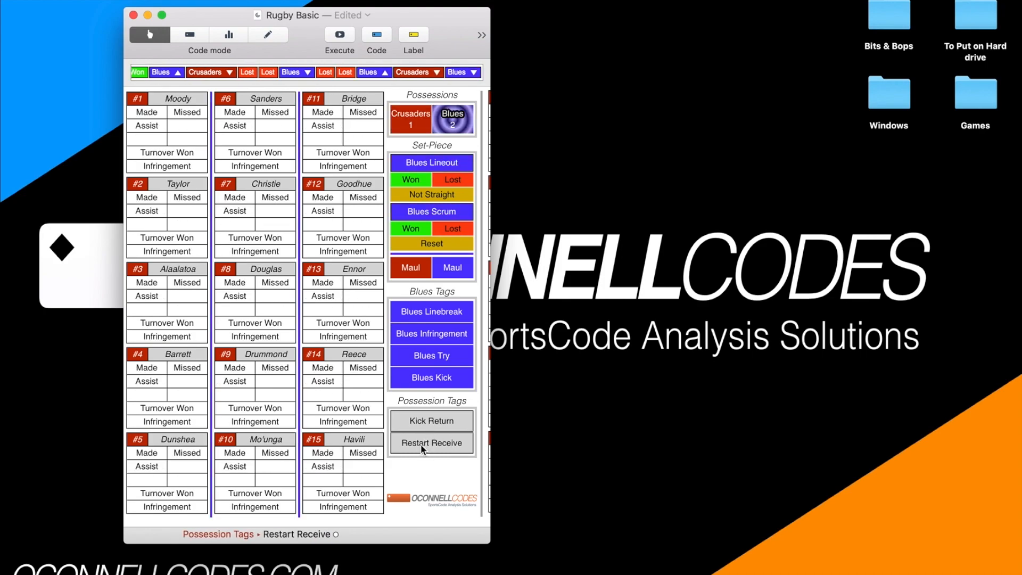